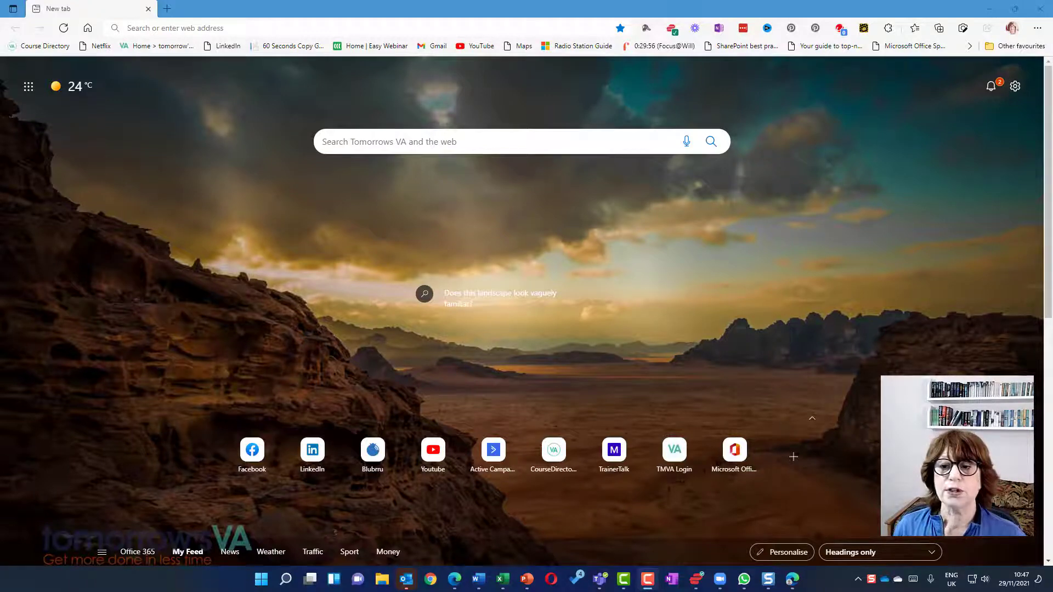
# - Create a new Edge profile and pick the second work account to sign it in
pyautogui.click(1011, 28)
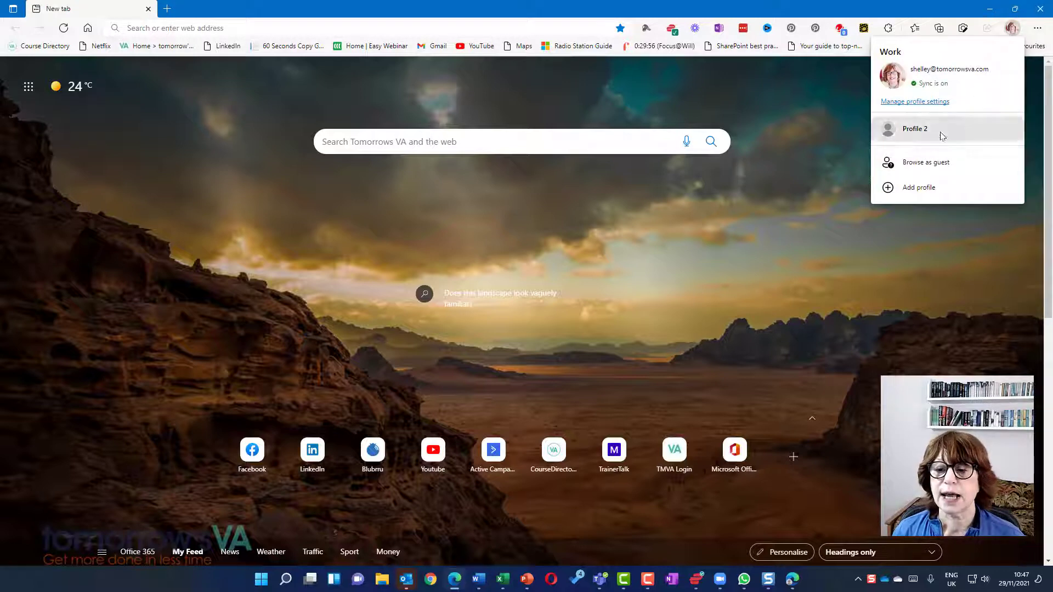
pyautogui.click(926, 190)
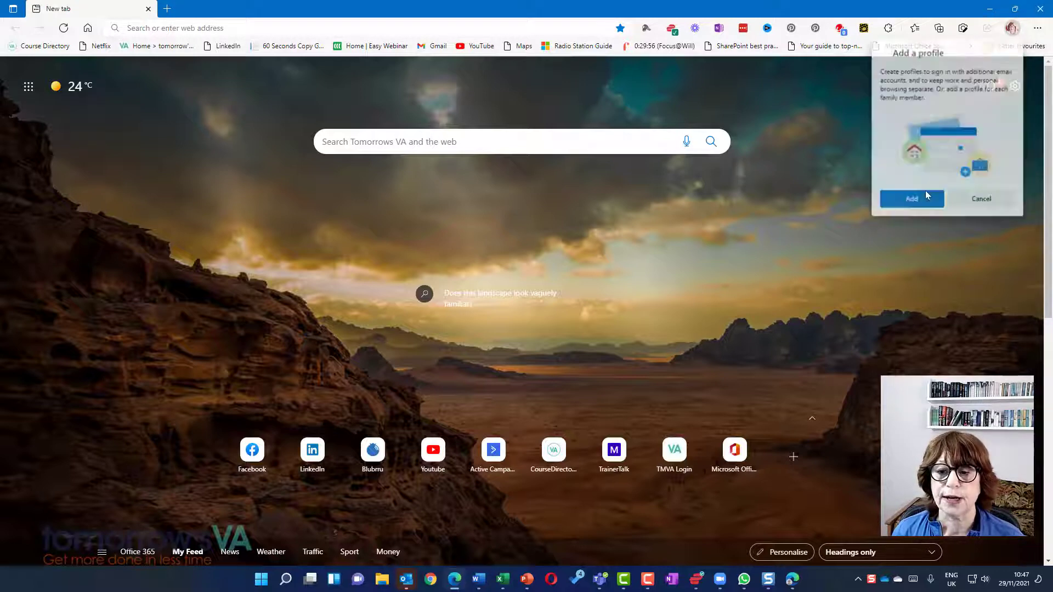
pyautogui.click(921, 203)
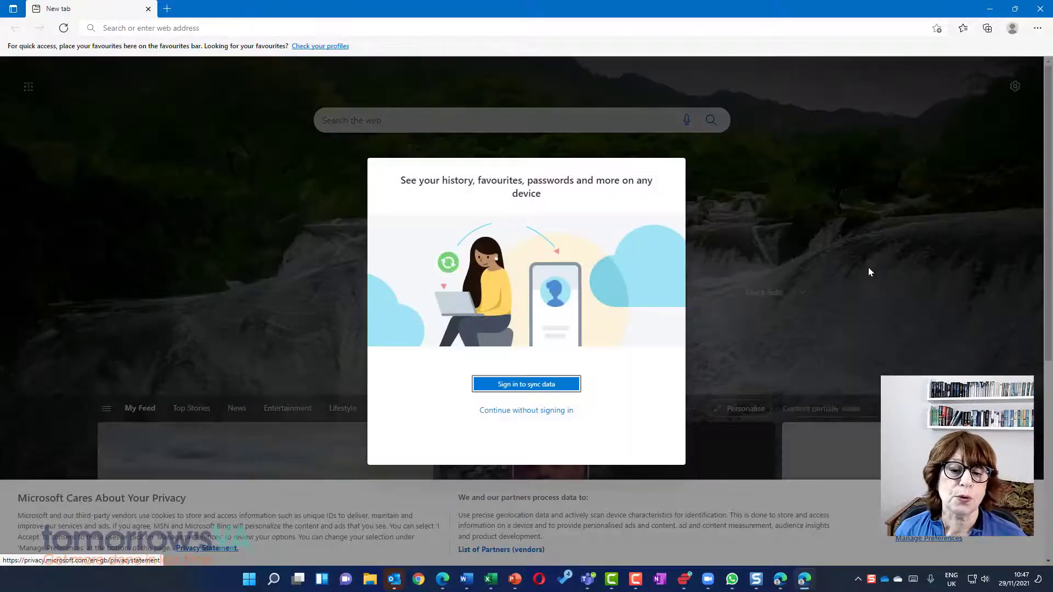
pyautogui.click(543, 384)
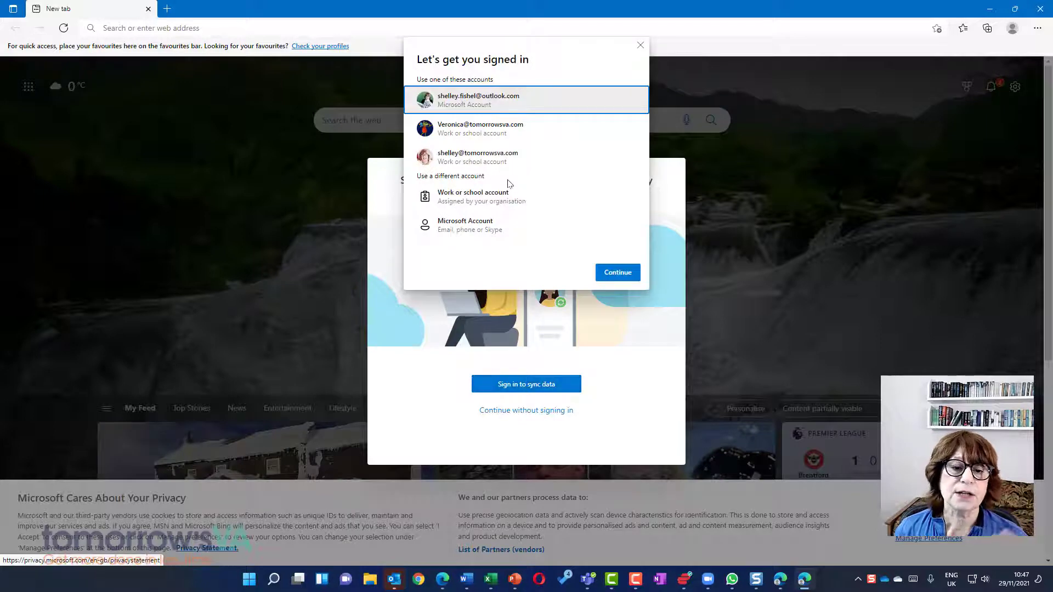
pyautogui.click(507, 136)
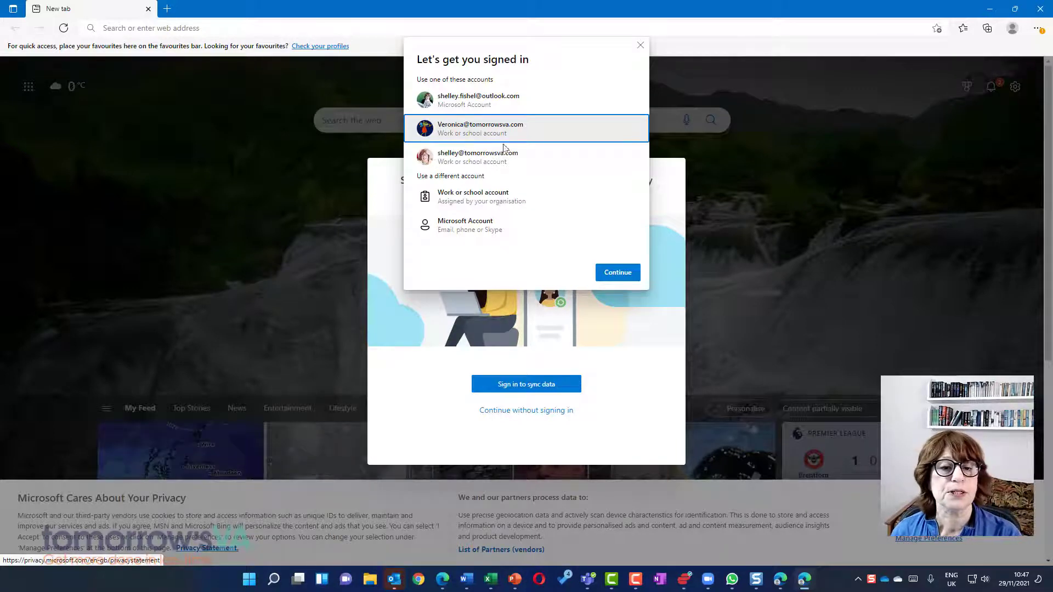
# - Continue with the second work account, set browser sync to Yes, and confirm
pyautogui.click(613, 272)
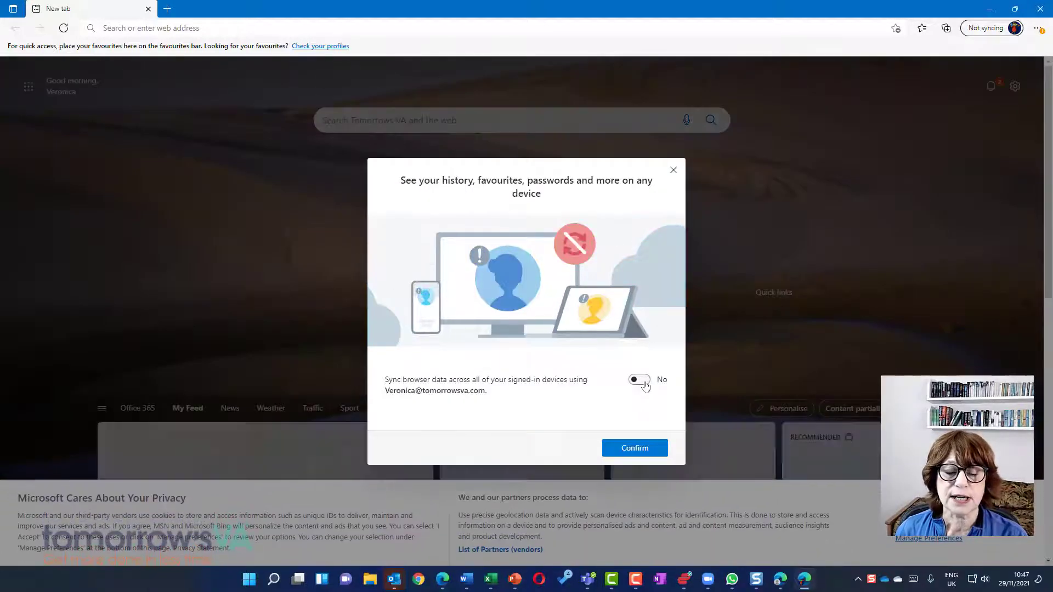
pyautogui.click(645, 379)
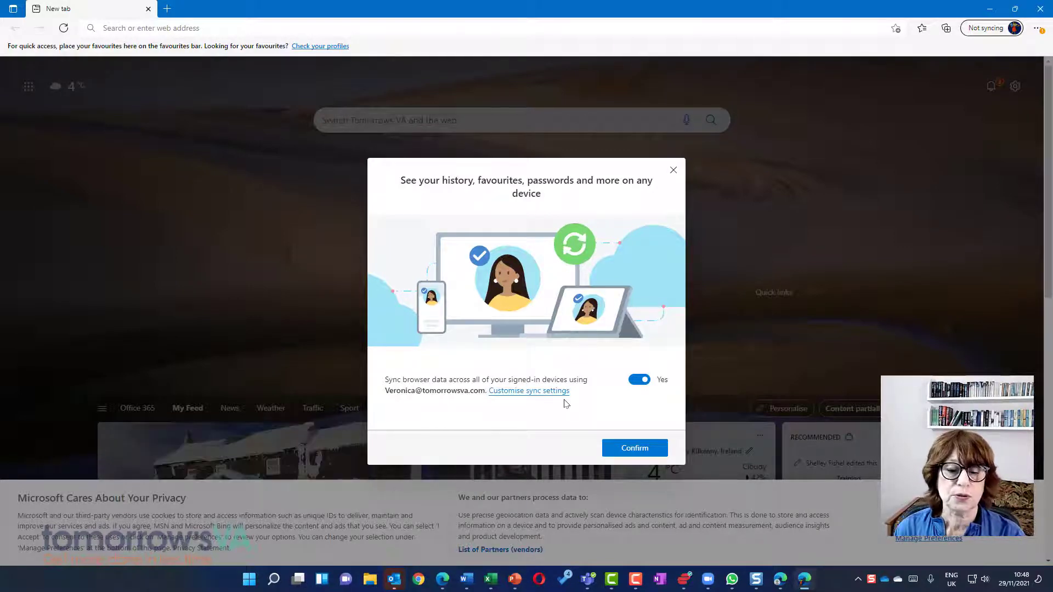
pyautogui.click(633, 447)
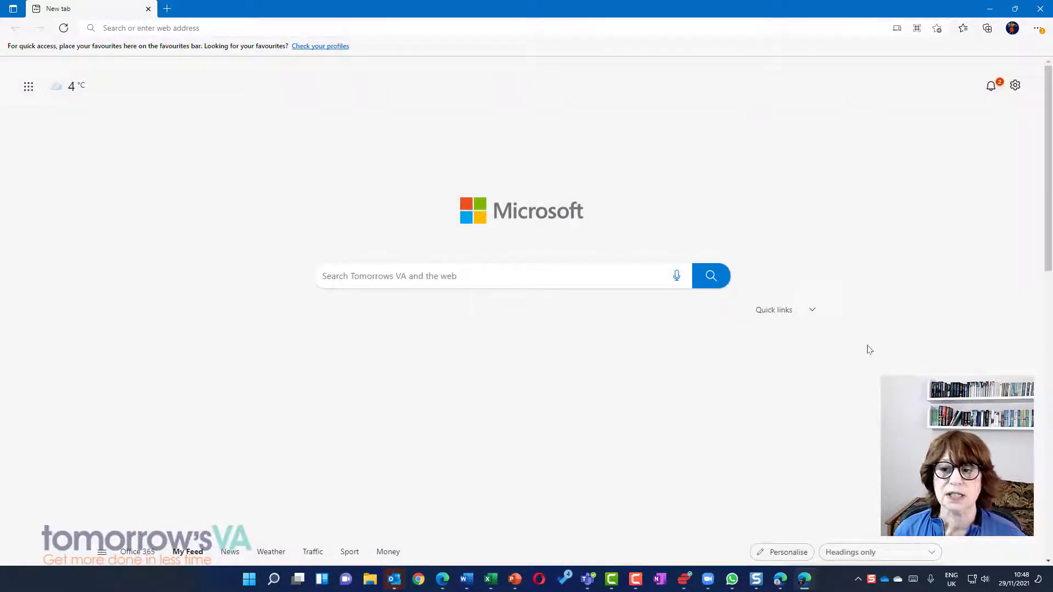
# - Switch to the original Work profile window, then back to the Work 2 window
pyautogui.click(1012, 29)
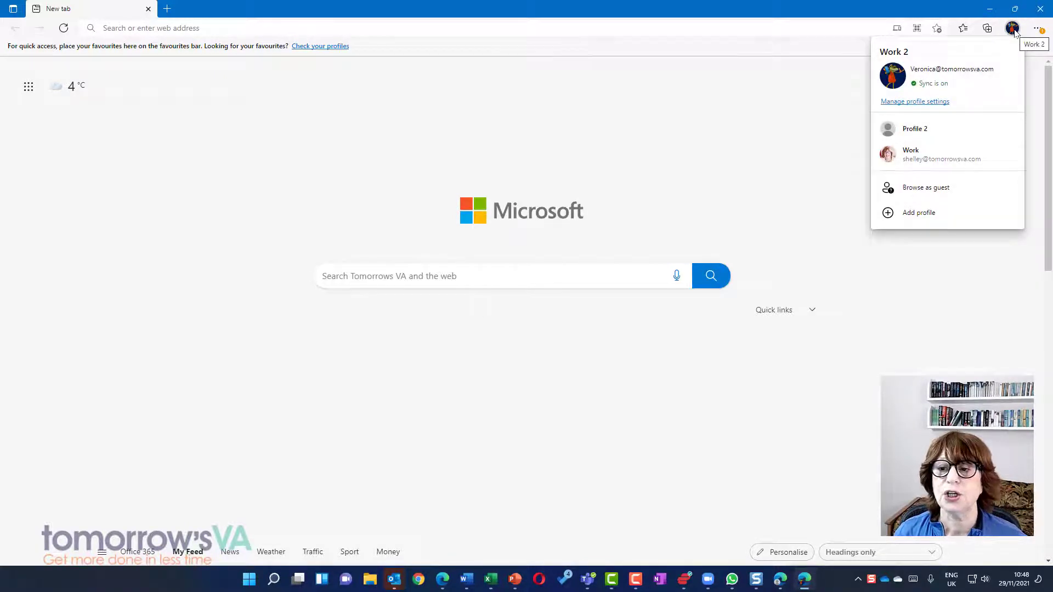
pyautogui.click(969, 157)
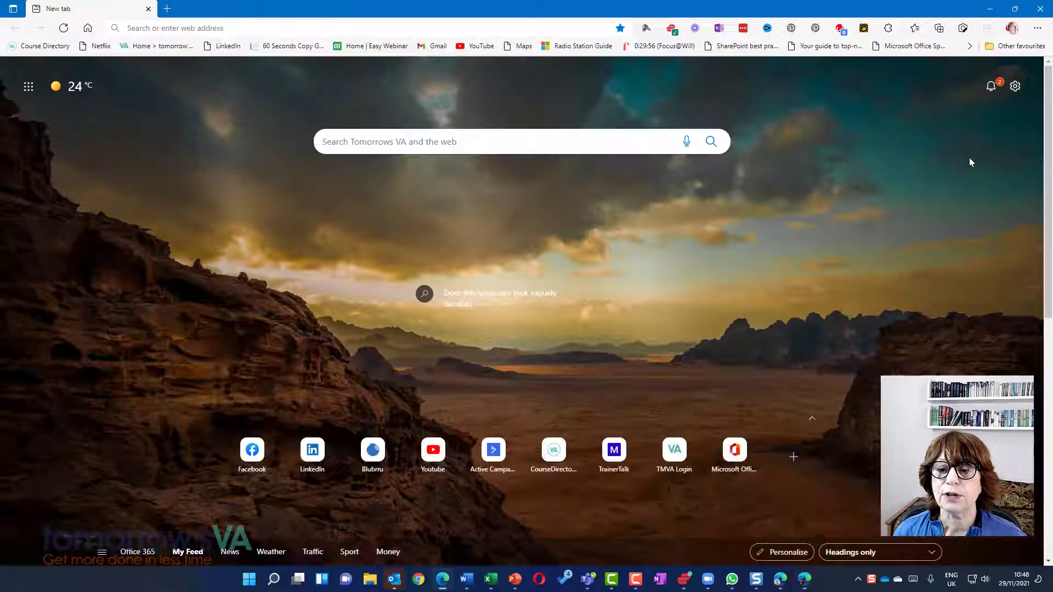
pyautogui.click(1013, 28)
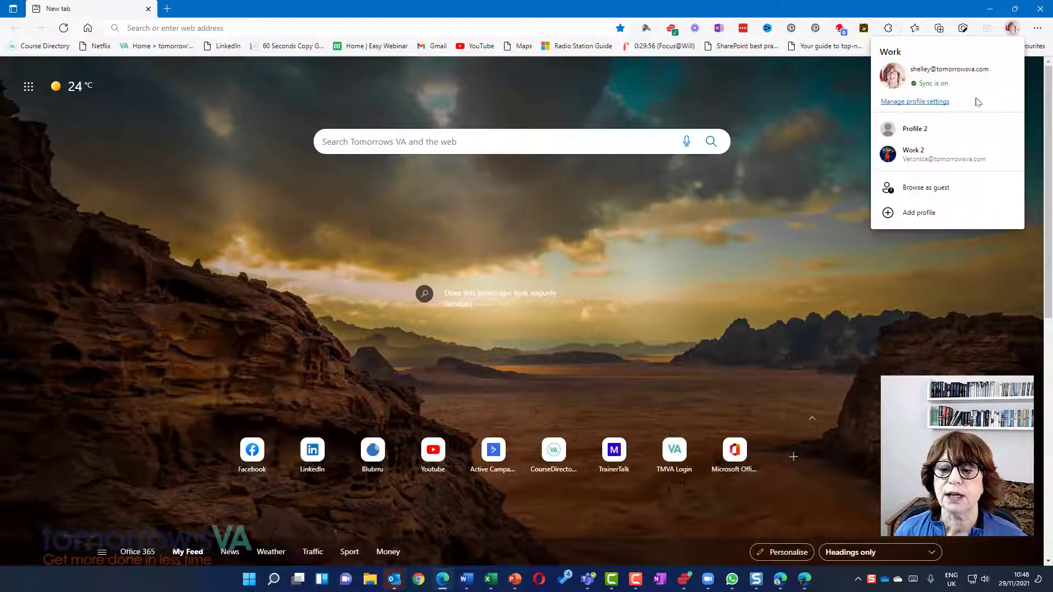
pyautogui.click(969, 157)
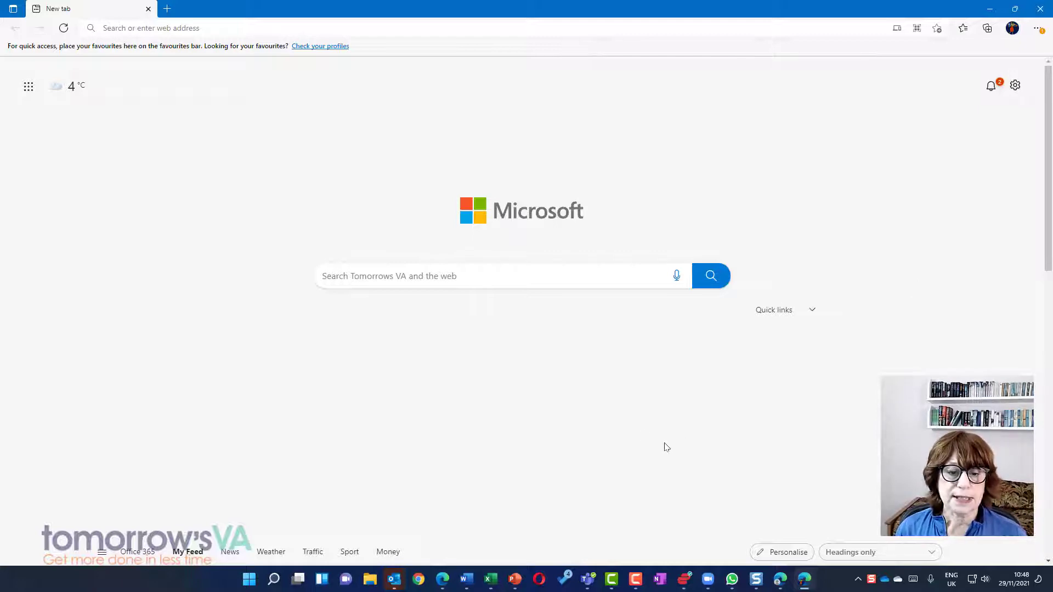
# - Launch Teams on the web from the app launcher using the second work account
pyautogui.click(26, 90)
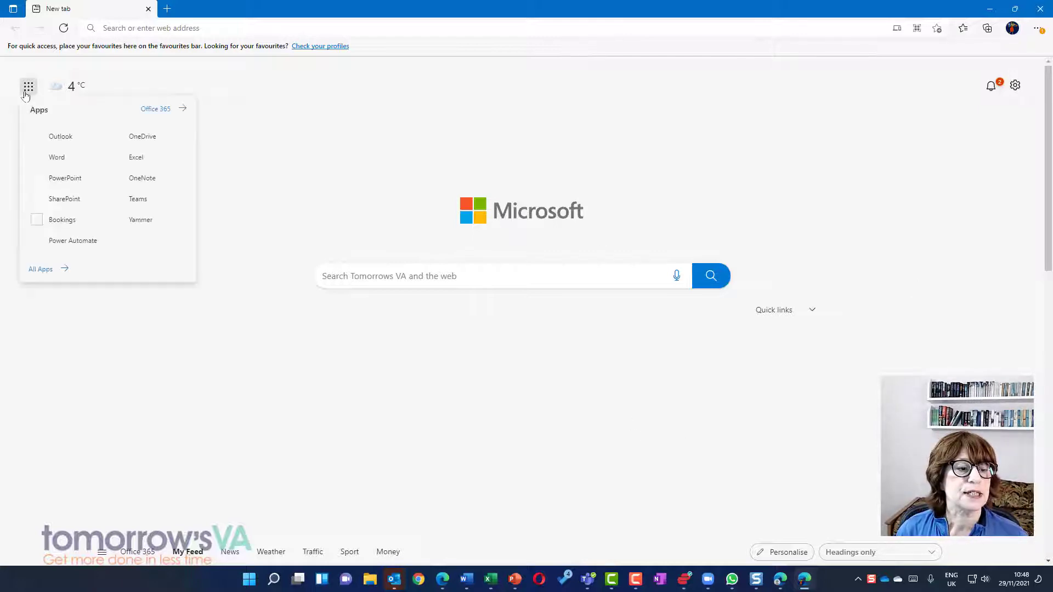
pyautogui.click(135, 200)
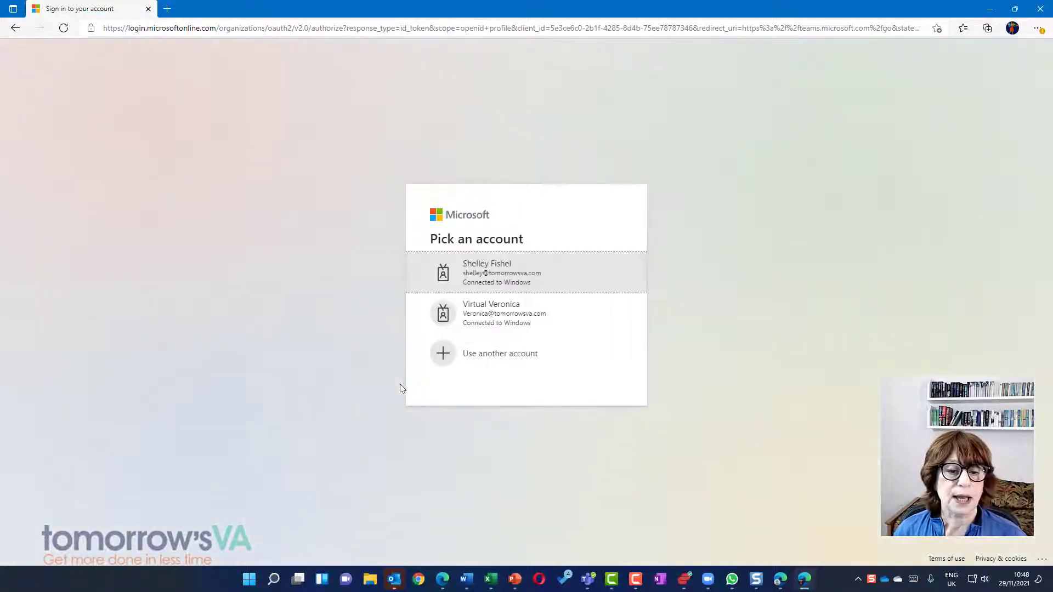
pyautogui.click(505, 311)
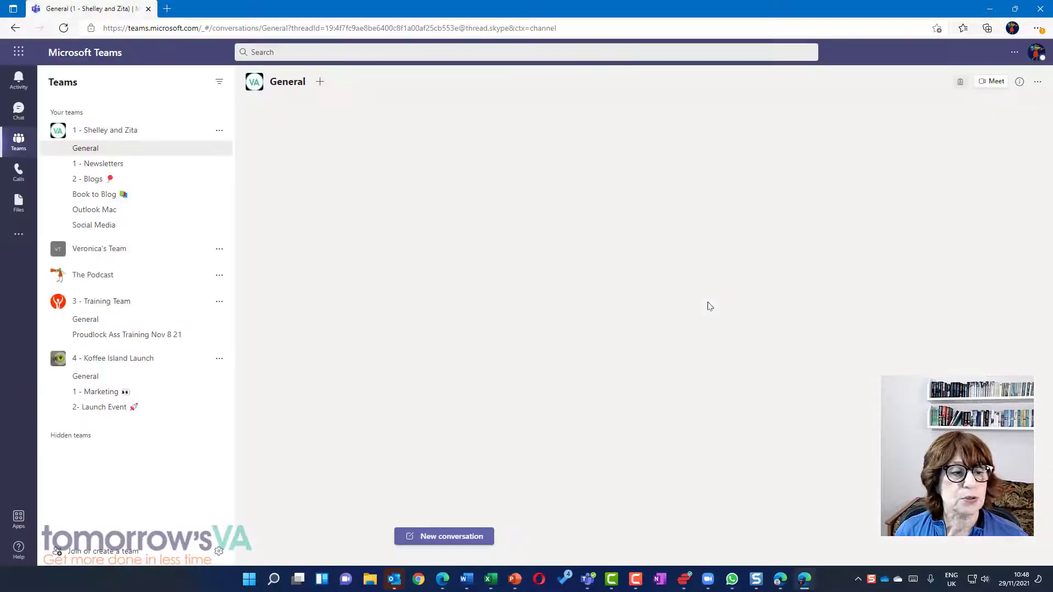
# - Join today's 11:00 meeting from the Teams calendar
pyautogui.click(16, 174)
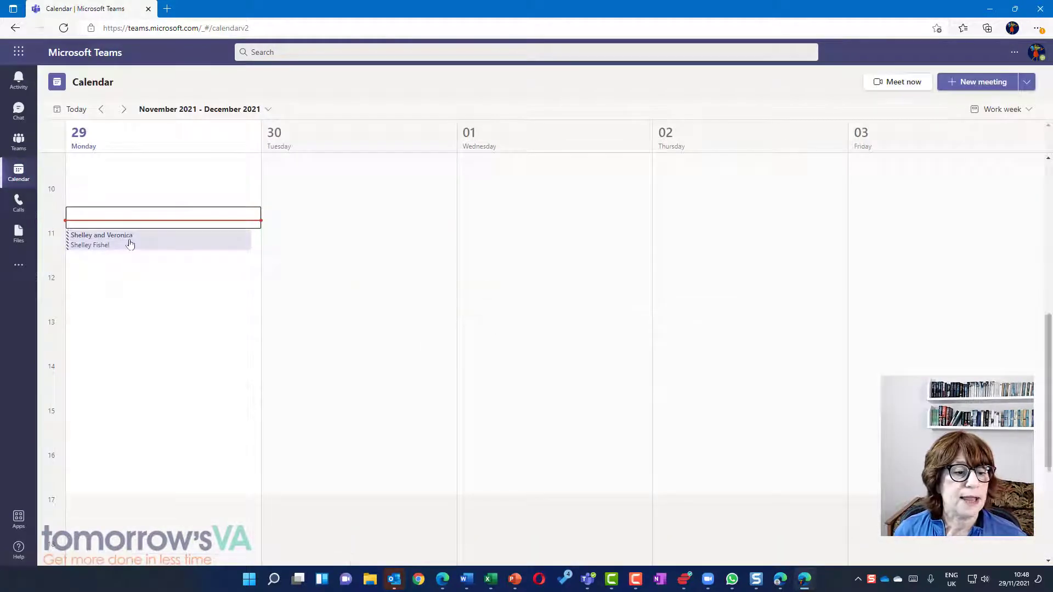
pyautogui.click(131, 241)
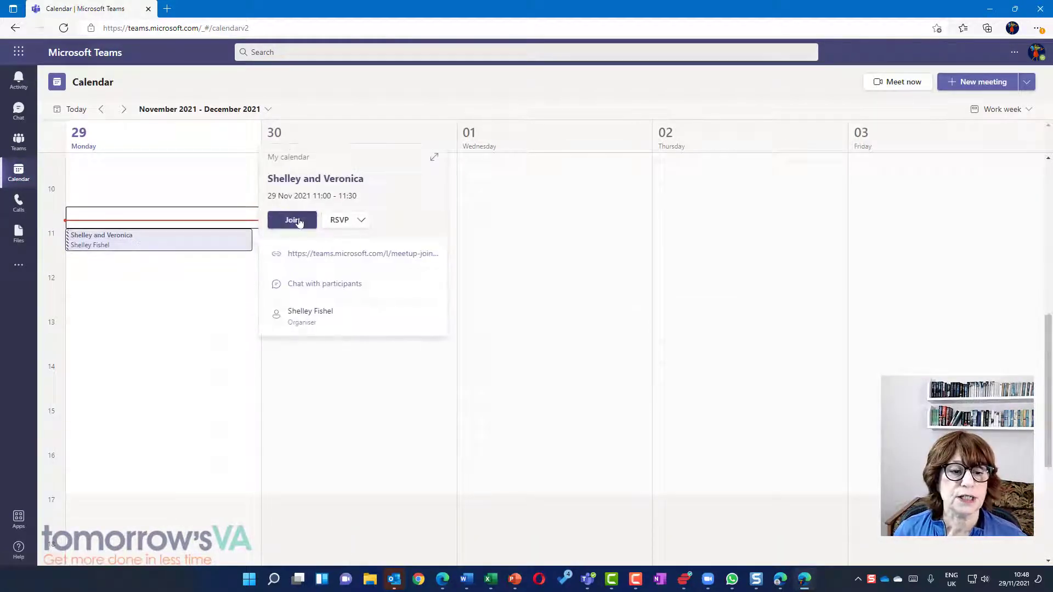
pyautogui.click(298, 220)
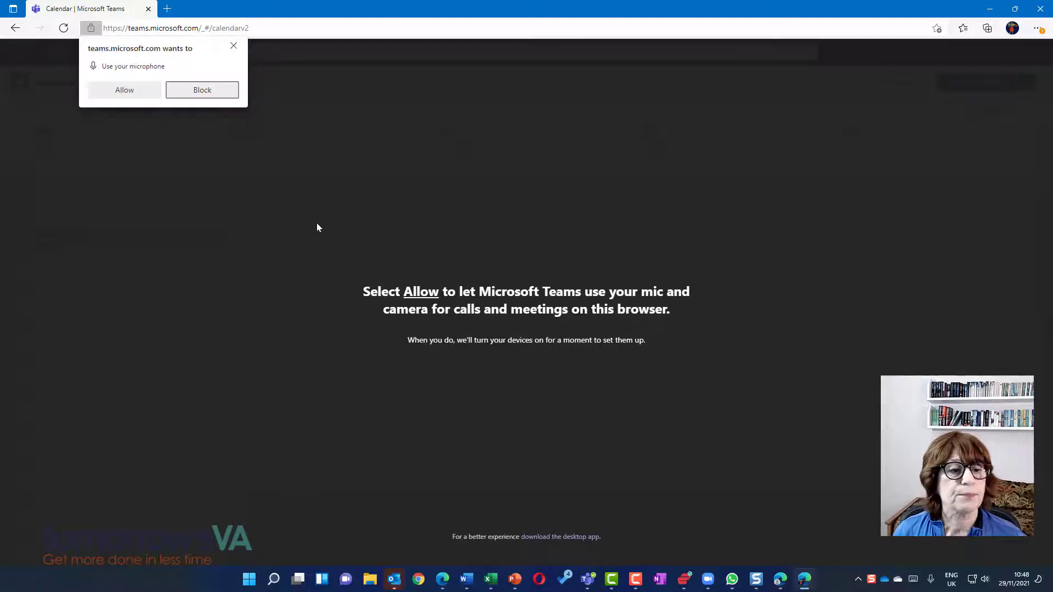
# - Allow Teams microphone and camera access, then continue without audio or video to the pre-join screen
pyautogui.click(137, 96)
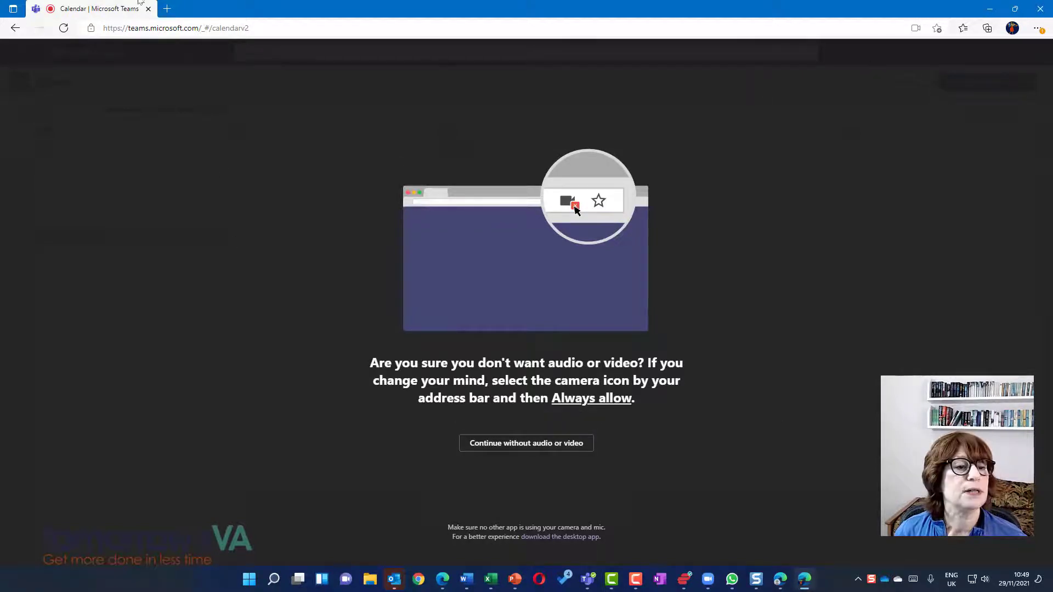
pyautogui.click(276, 31)
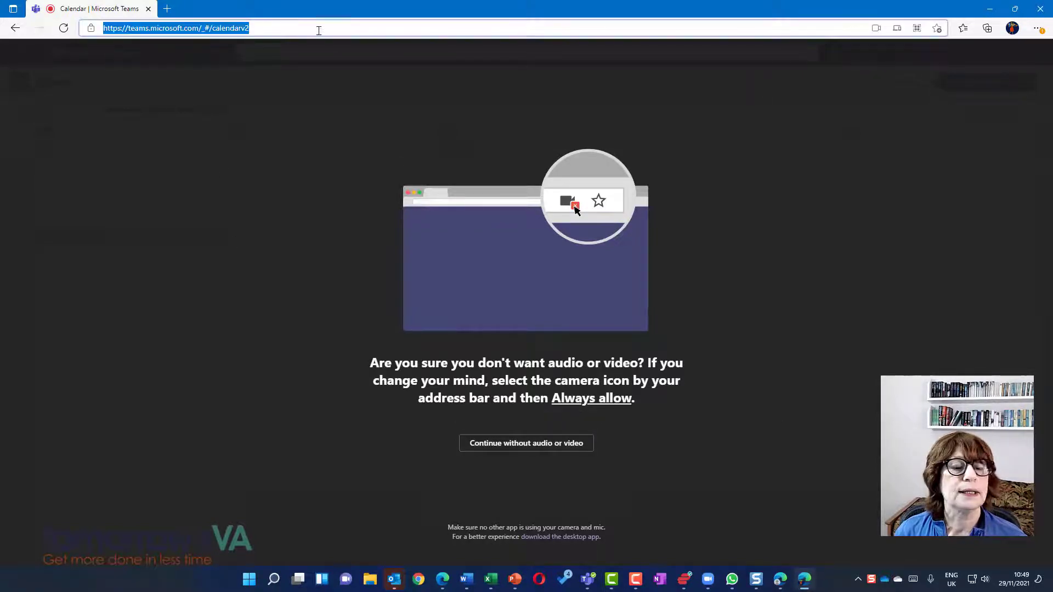
pyautogui.click(876, 28)
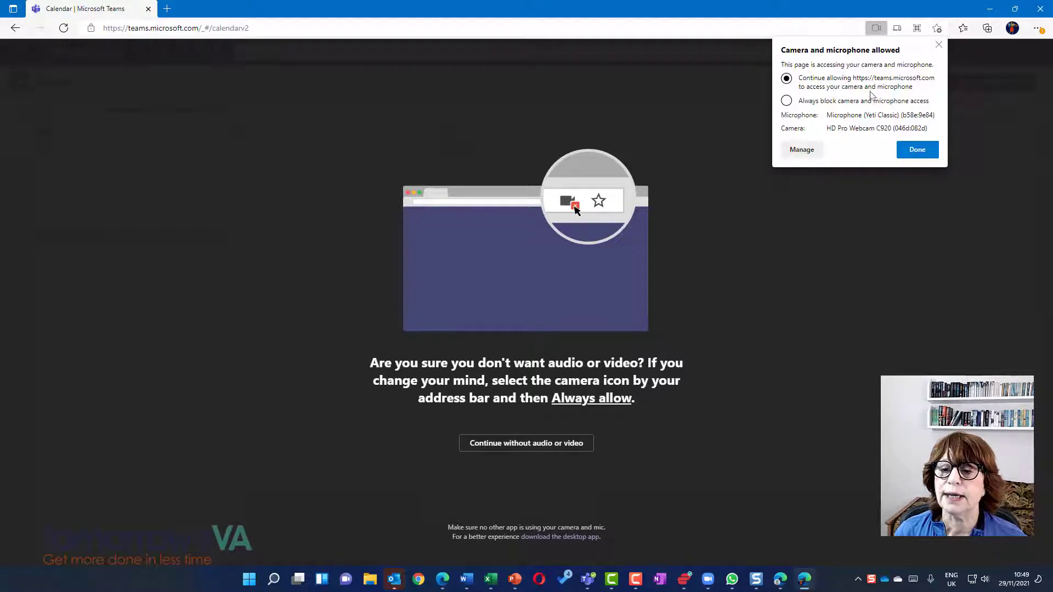
pyautogui.click(917, 150)
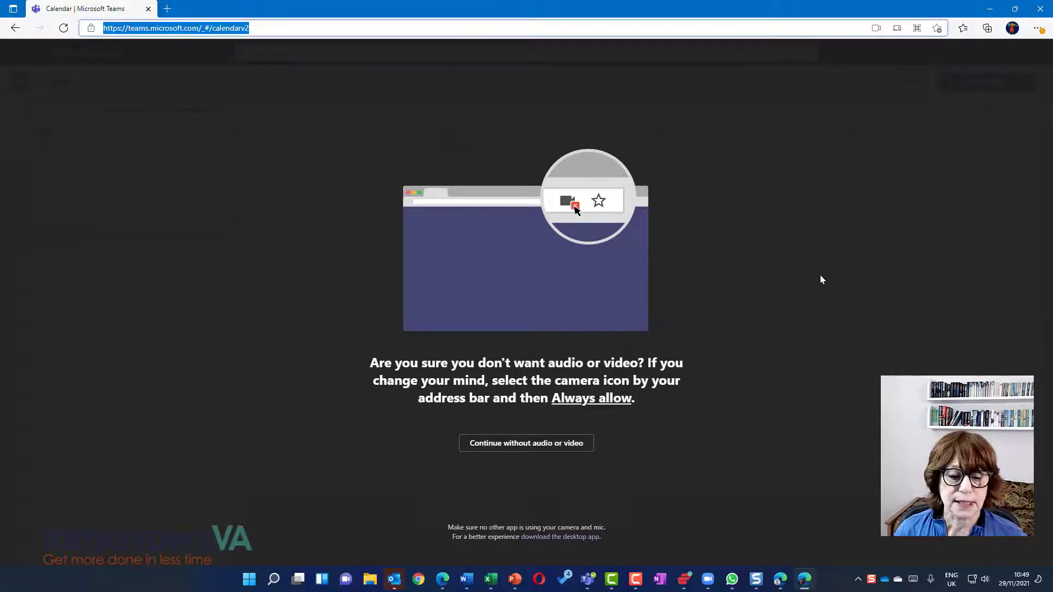
pyautogui.click(548, 445)
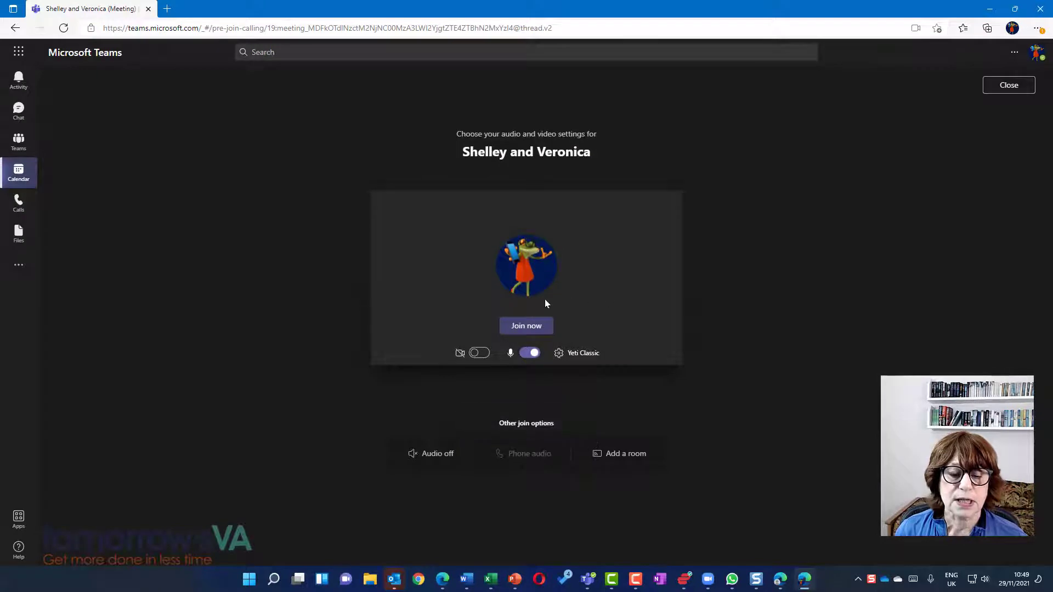
# - Join the 'Shelley and Veronica' meeting from the browser with the camera off
pyautogui.click(536, 327)
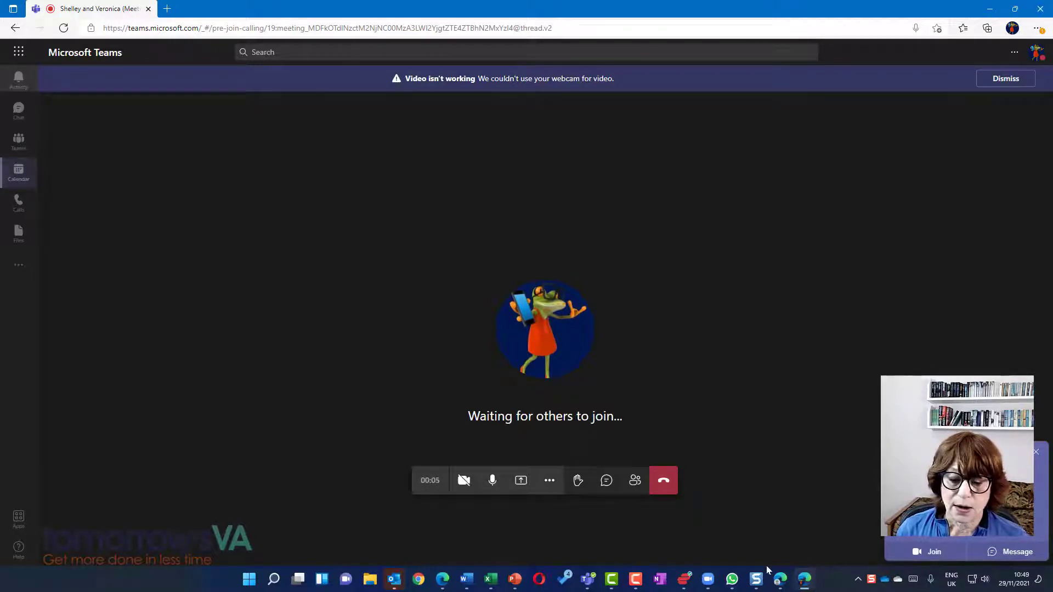
# - Join the same meeting from the Teams desktop app's calendar
pyautogui.click(589, 580)
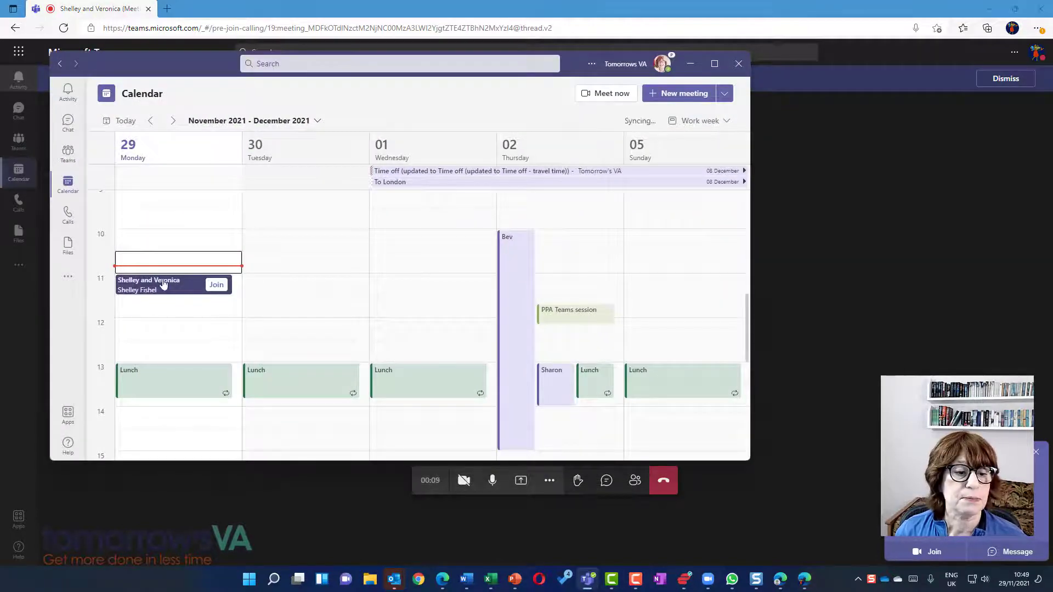
pyautogui.click(216, 284)
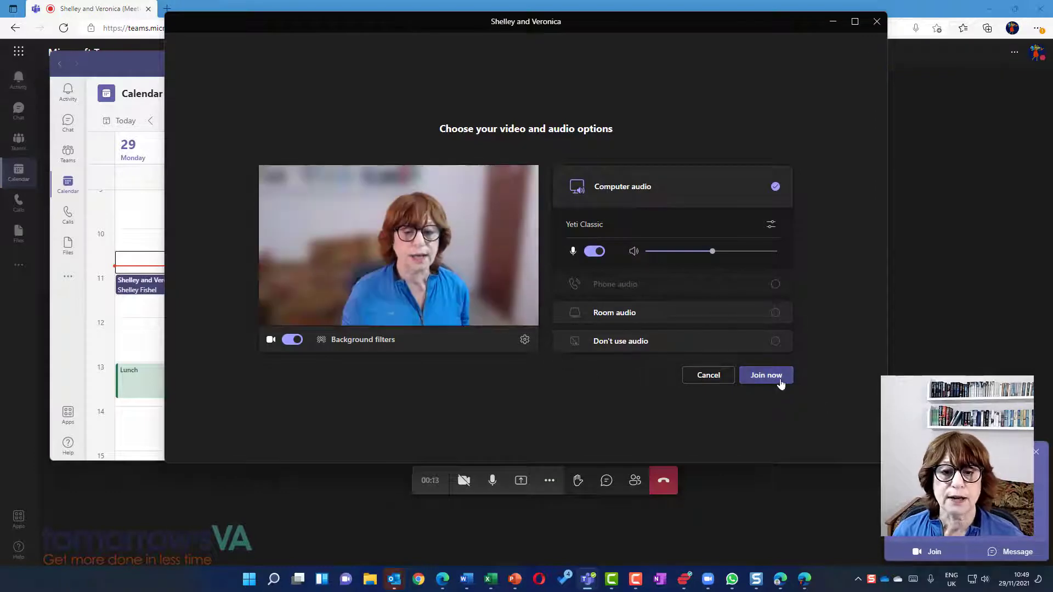
pyautogui.click(767, 376)
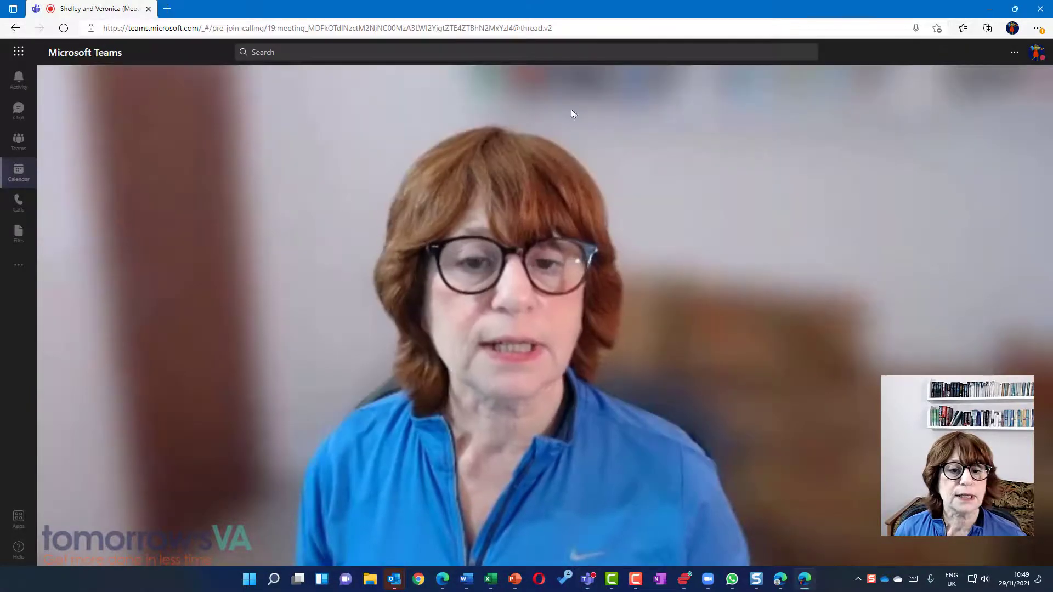
# - Mute the microphone of the browser participant in the web meeting
pyautogui.moveTo(475, 487)
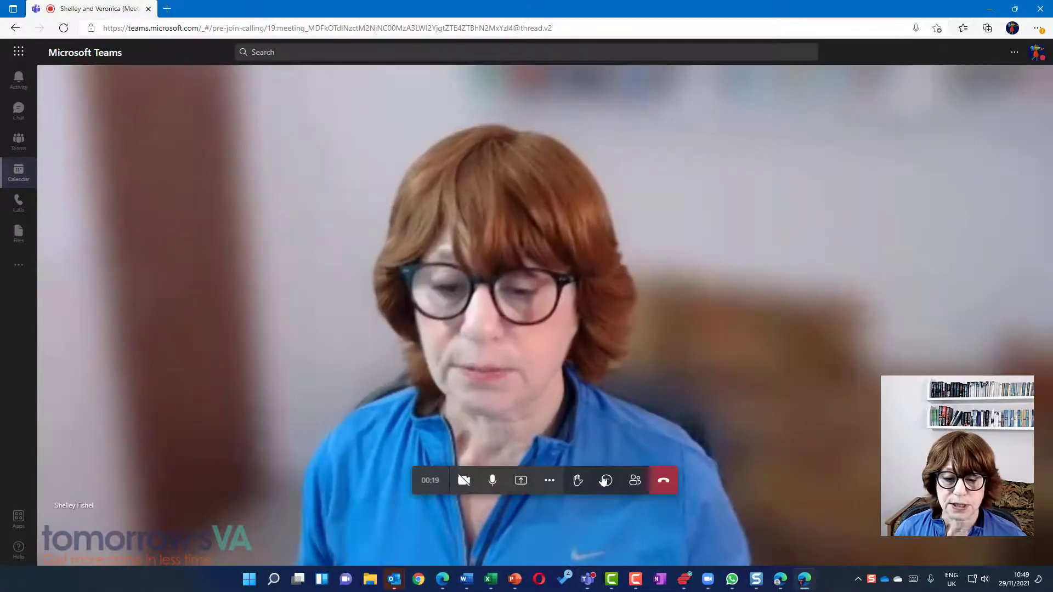
pyautogui.click(492, 481)
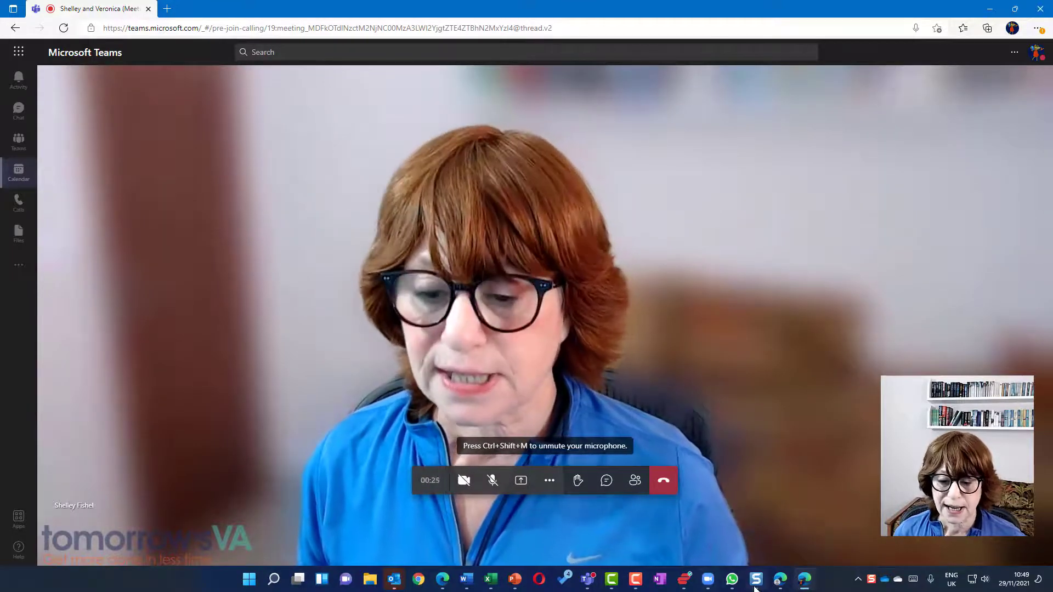
pyautogui.click(588, 579)
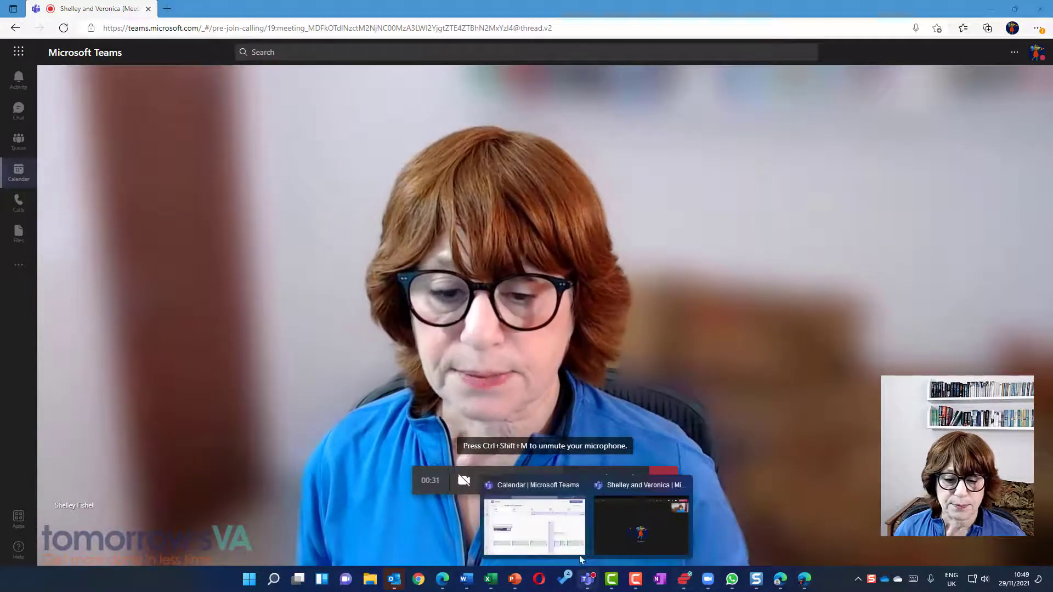
# - Bring the desktop meeting forward, turn Gallery at top off, then back on
pyautogui.click(634, 532)
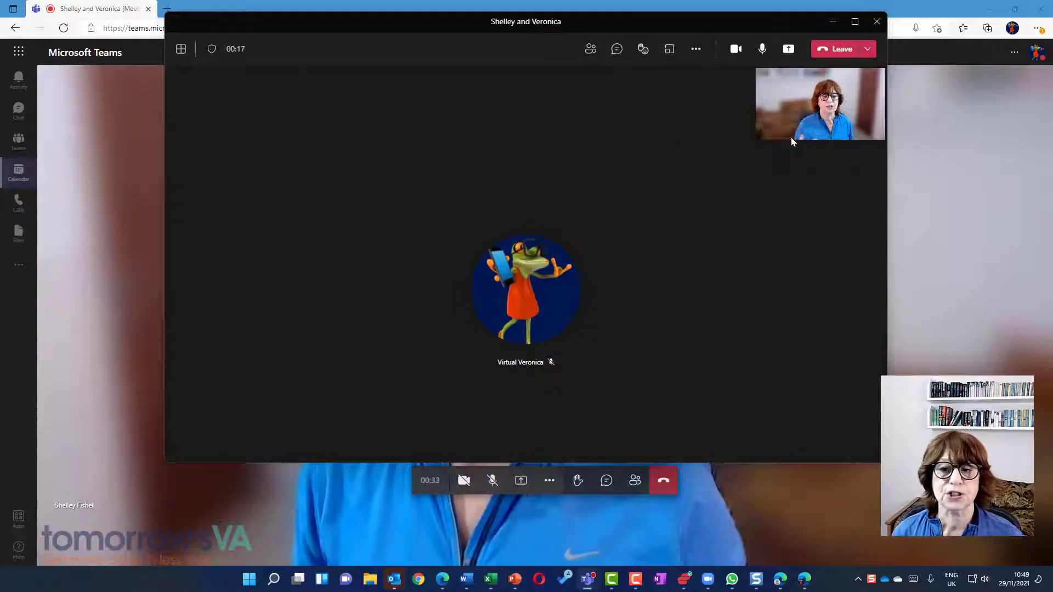
pyautogui.click(182, 49)
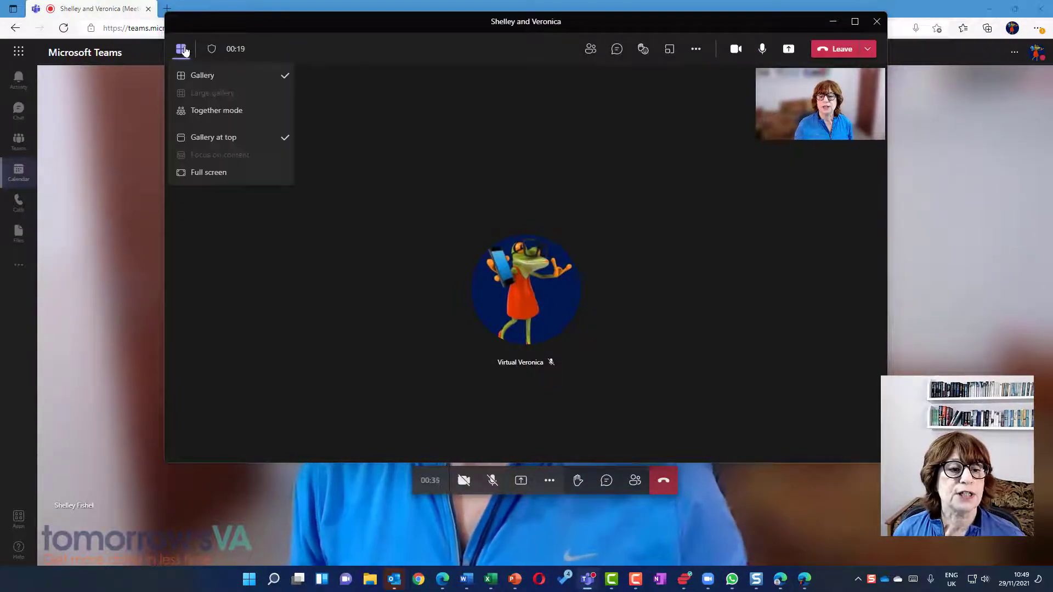
pyautogui.click(214, 138)
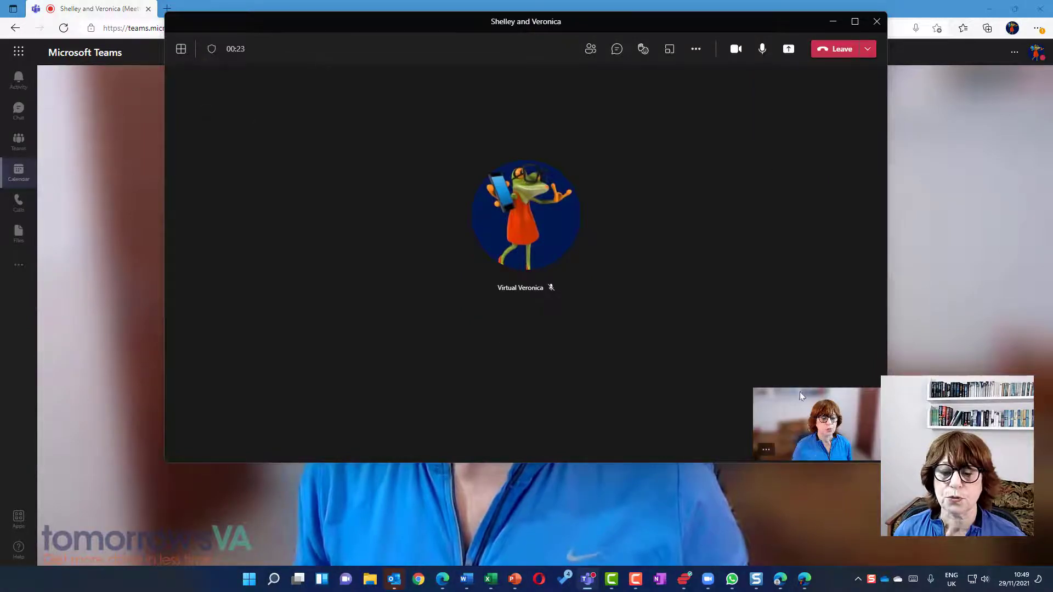
pyautogui.click(182, 50)
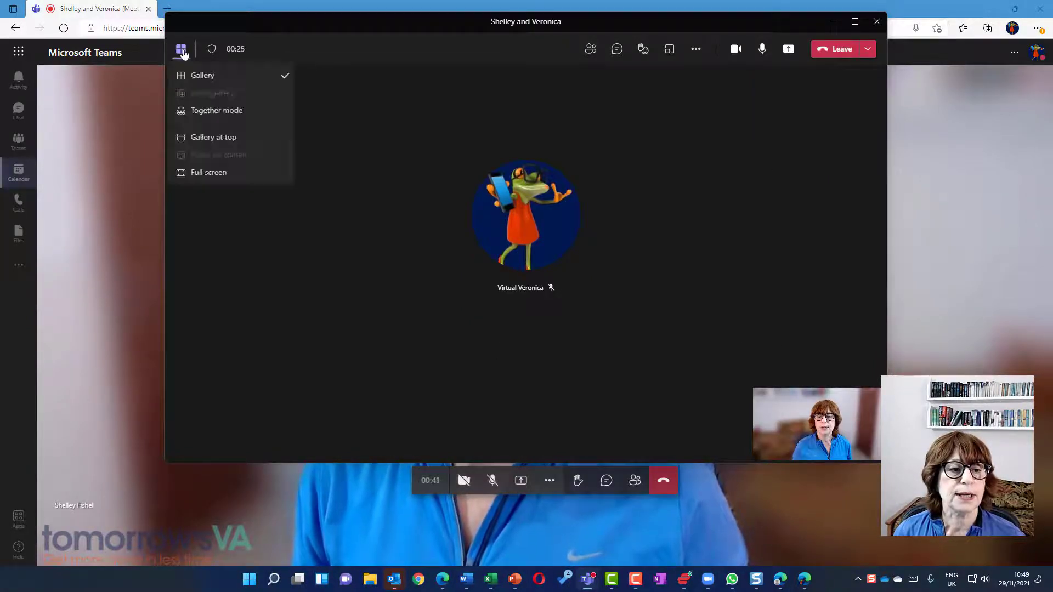
pyautogui.click(229, 141)
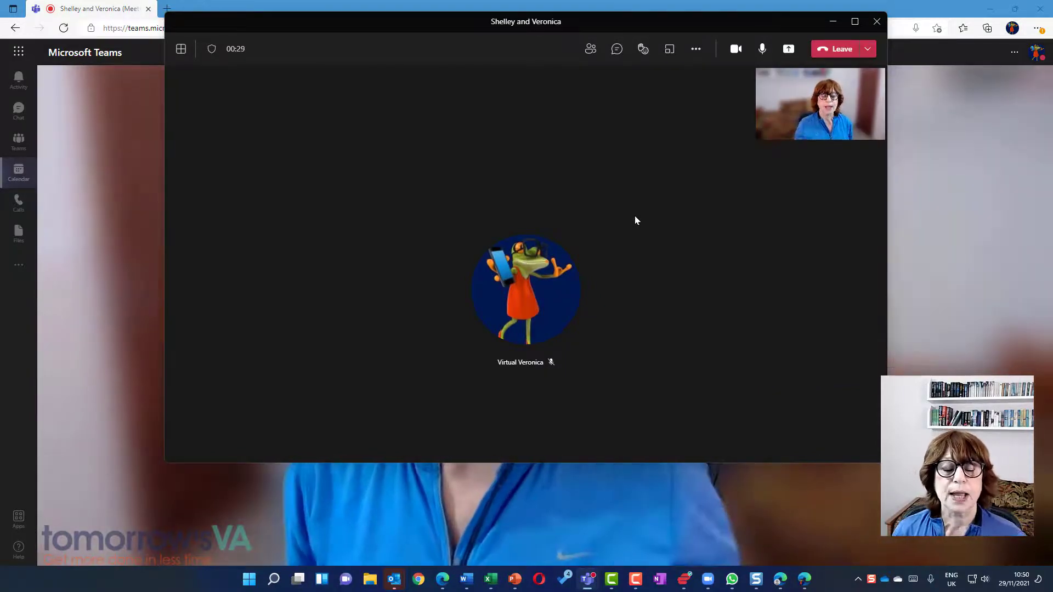
pyautogui.click(788, 50)
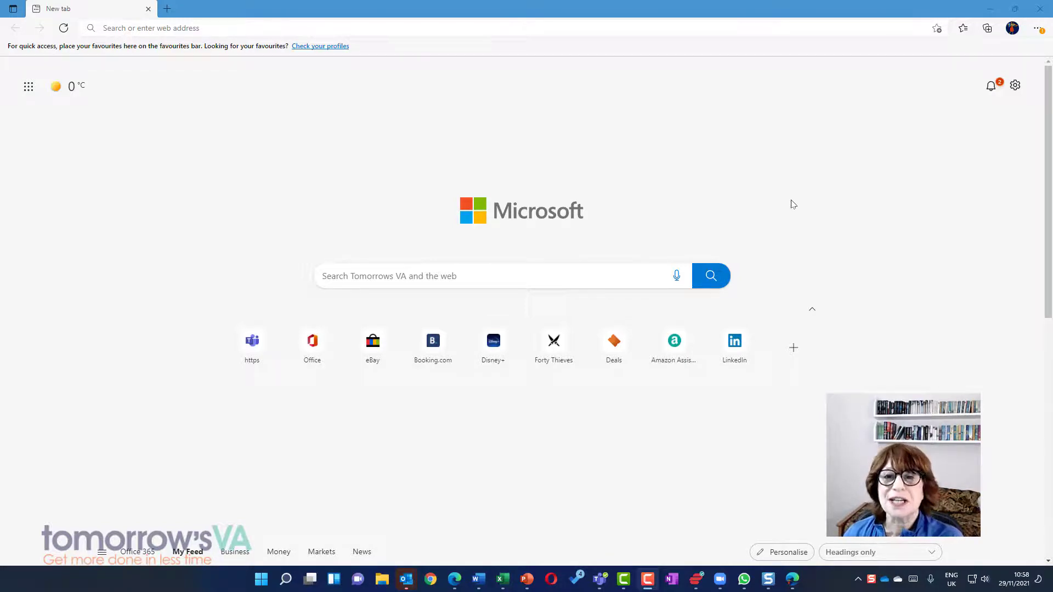
# - Switch to the Work profile, return to the new tab, then switch to Work 2
pyautogui.click(1012, 28)
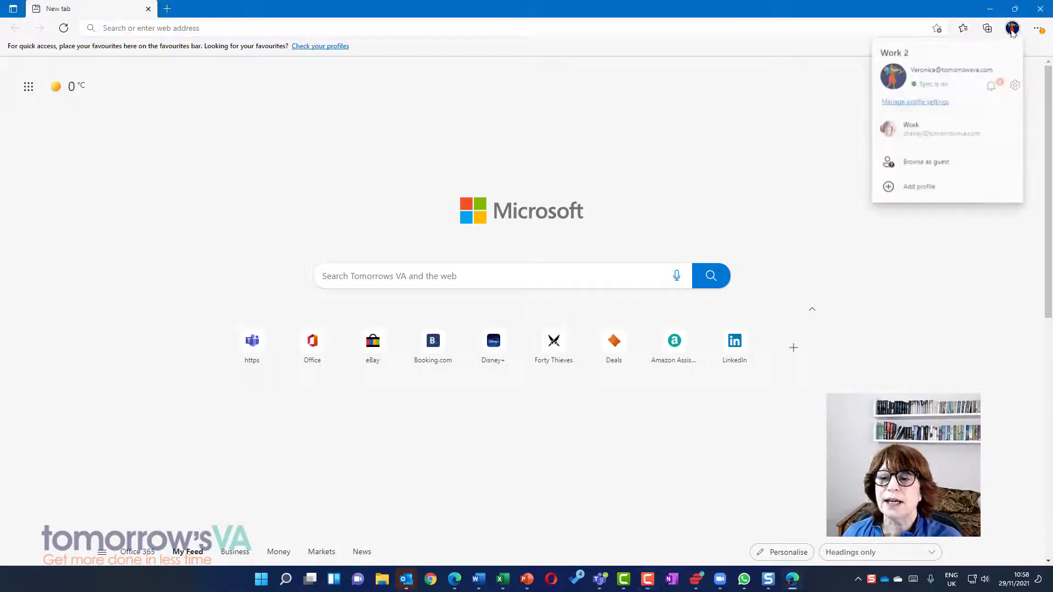
pyautogui.click(931, 130)
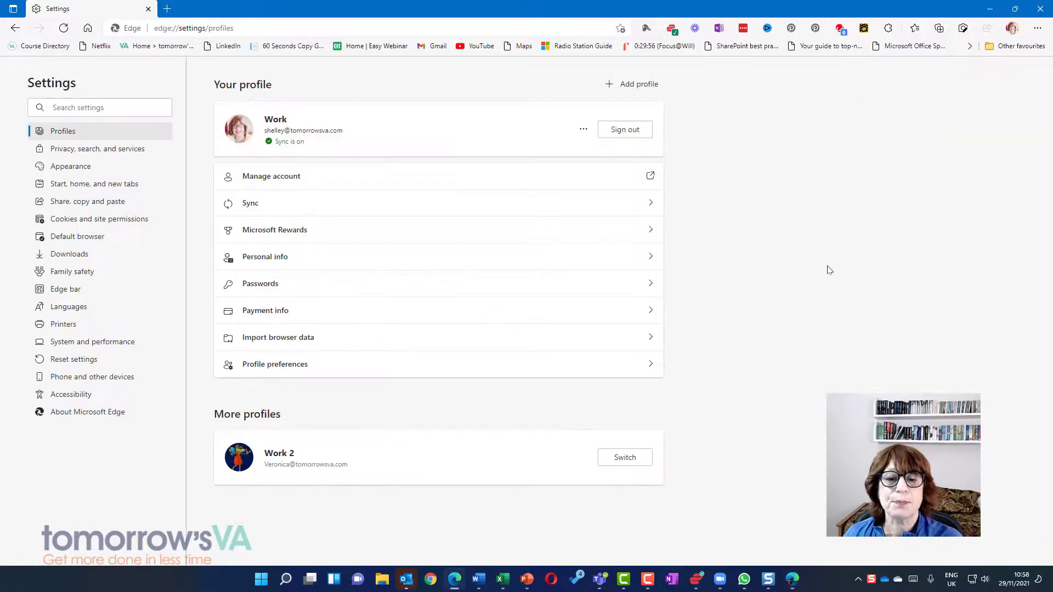
pyautogui.click(15, 28)
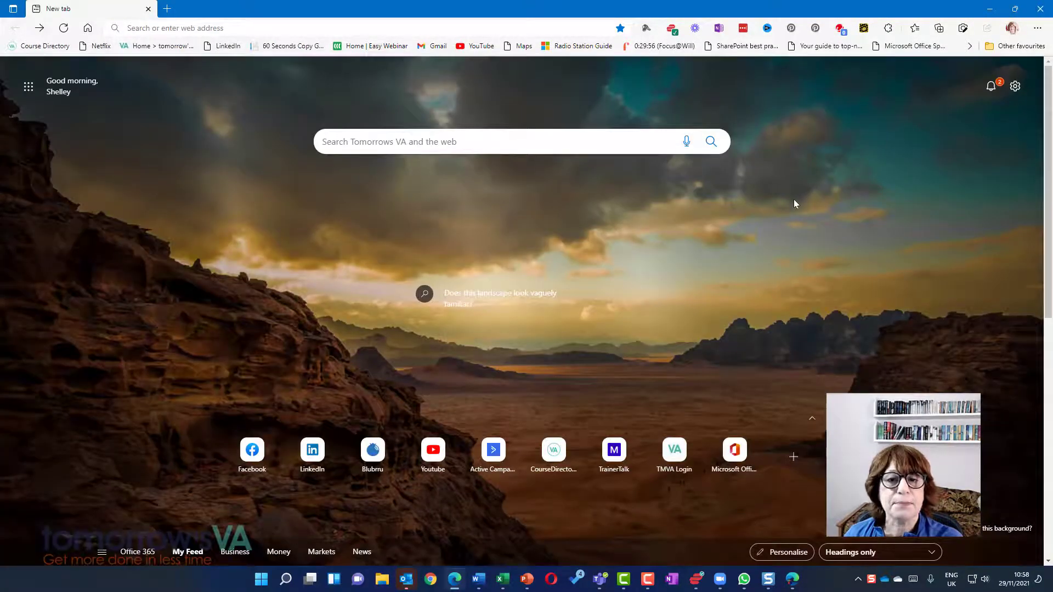
pyautogui.click(1013, 28)
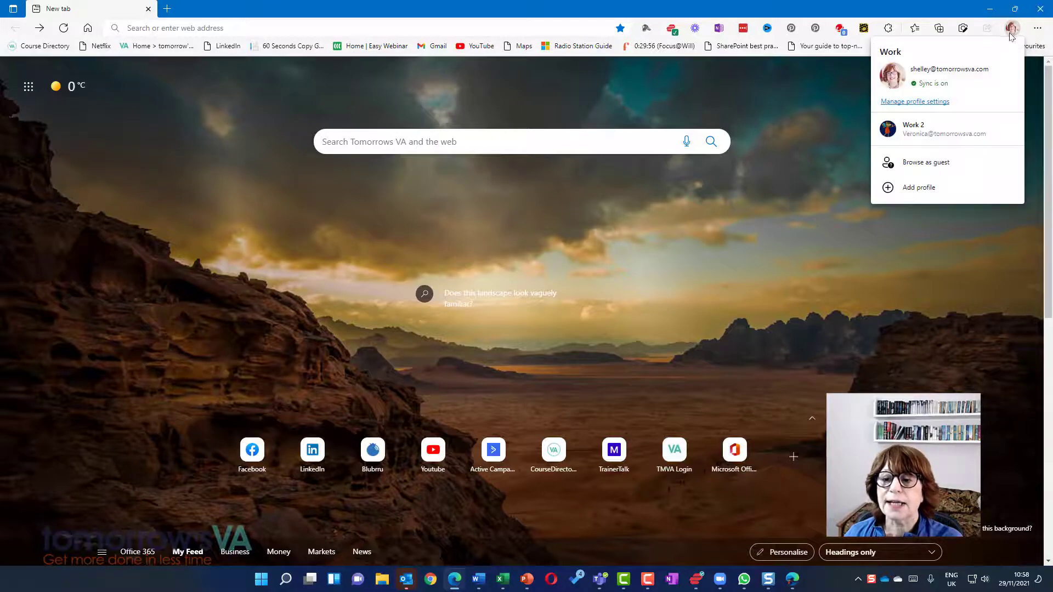
pyautogui.click(955, 131)
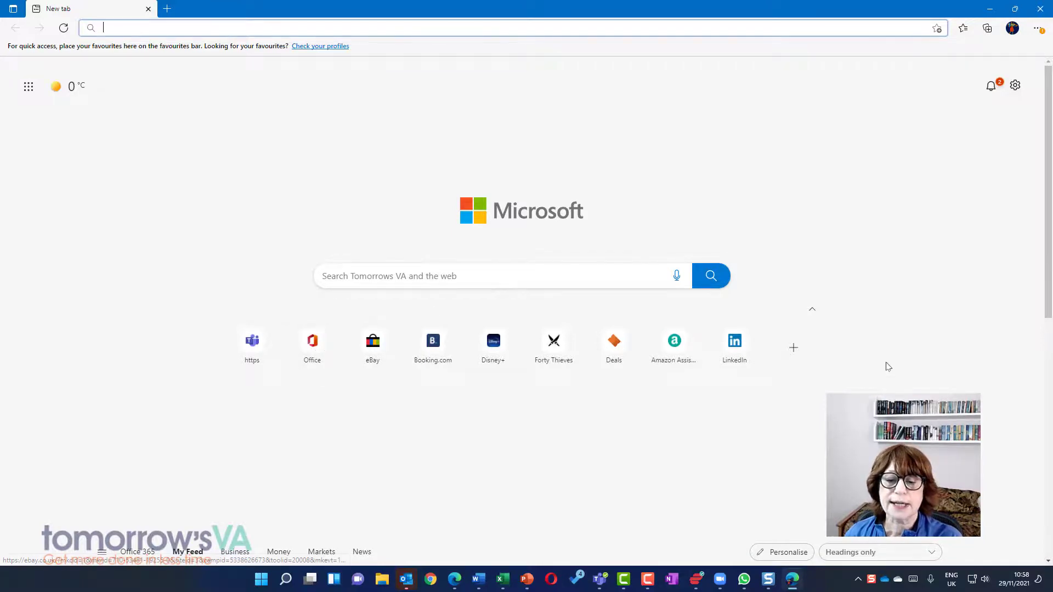
# - Switch back to the Work profile and open and close its page layout settings
pyautogui.click(1012, 28)
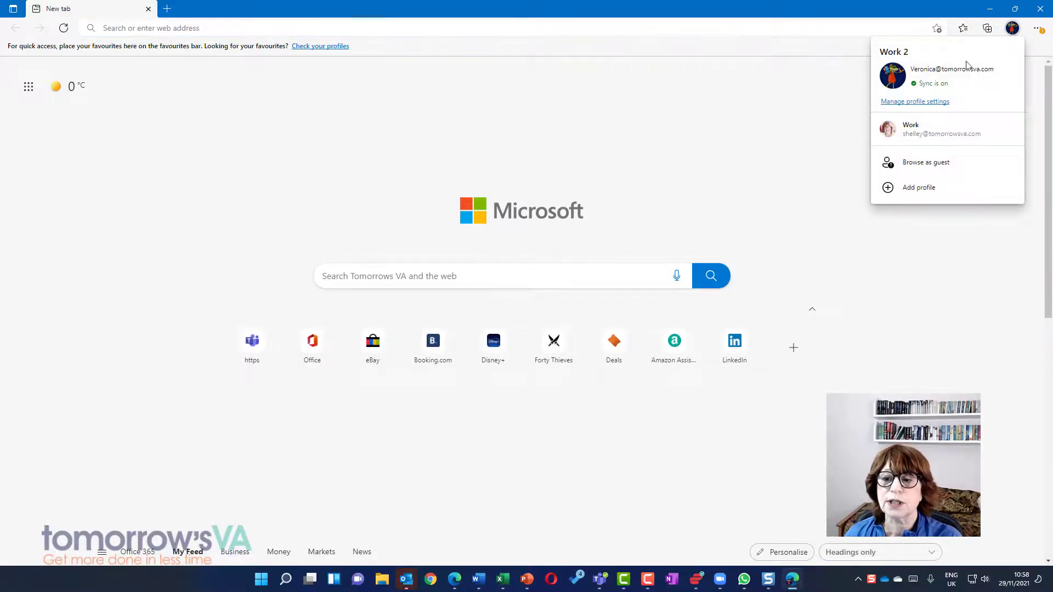
pyautogui.click(931, 132)
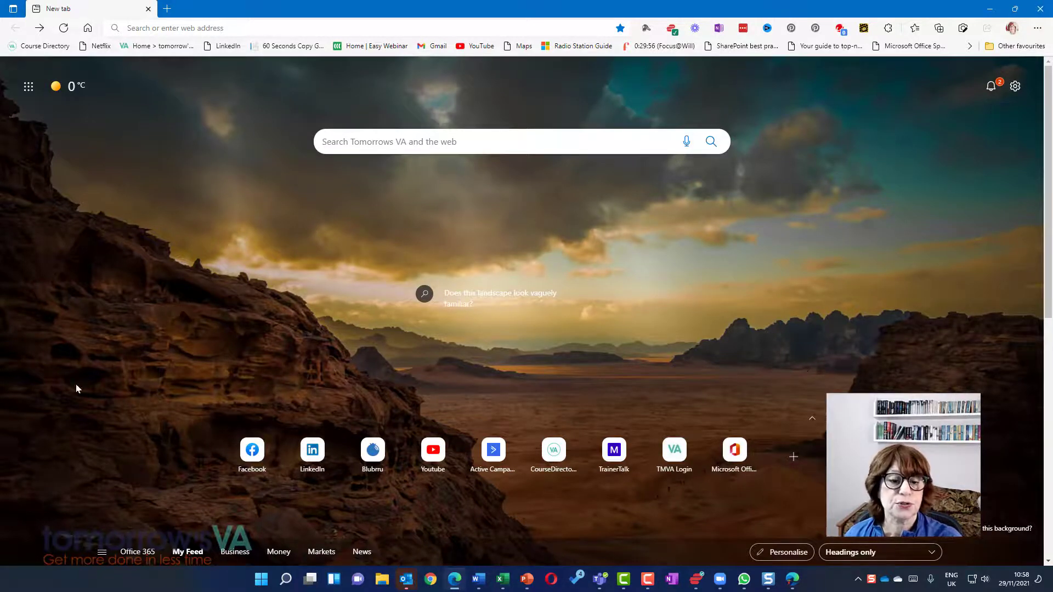
pyautogui.click(1015, 88)
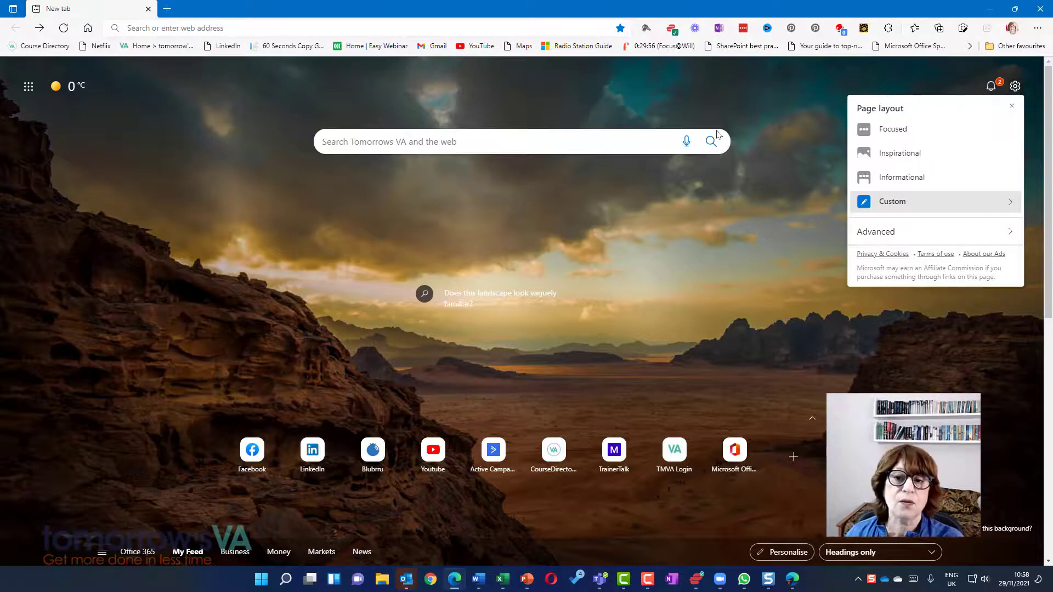
pyautogui.click(790, 135)
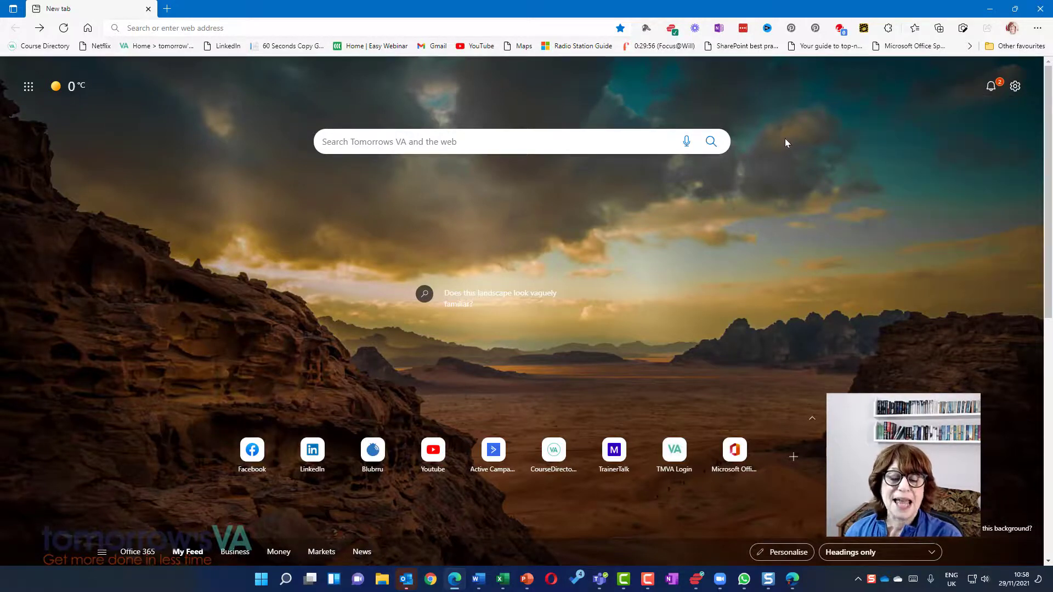